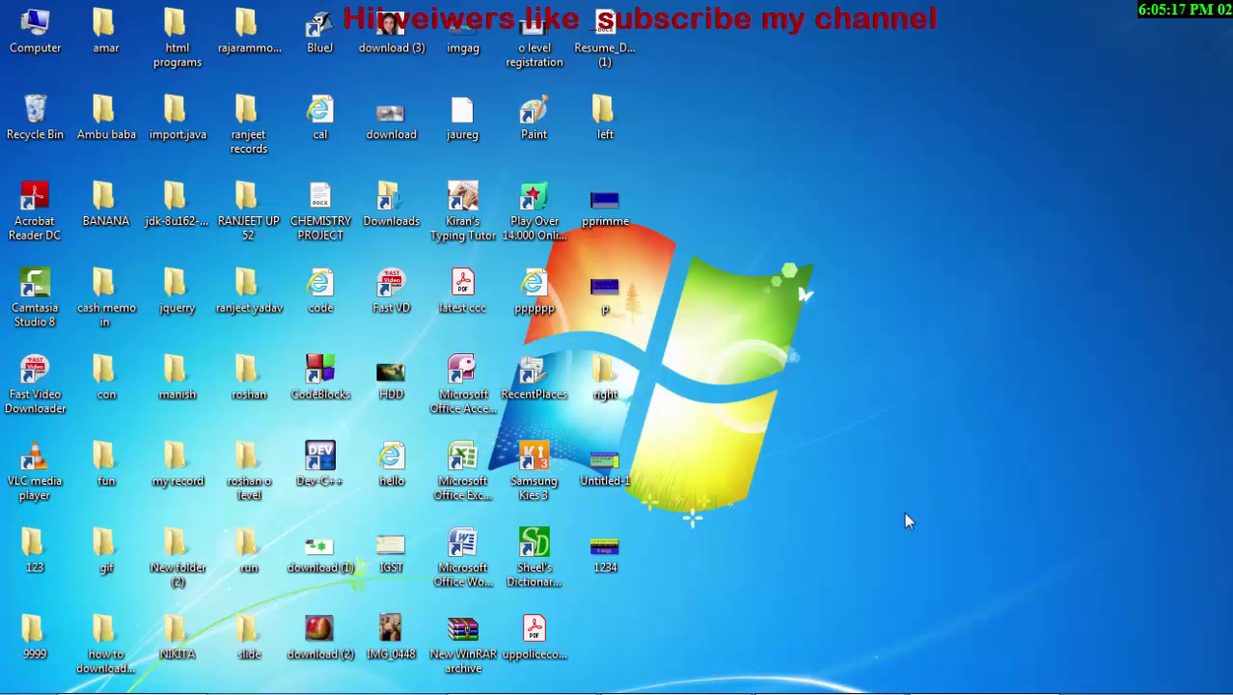
Step: Bring the Excel workbook forward and select D5, removing a stray equals sign
left_click(771, 617)
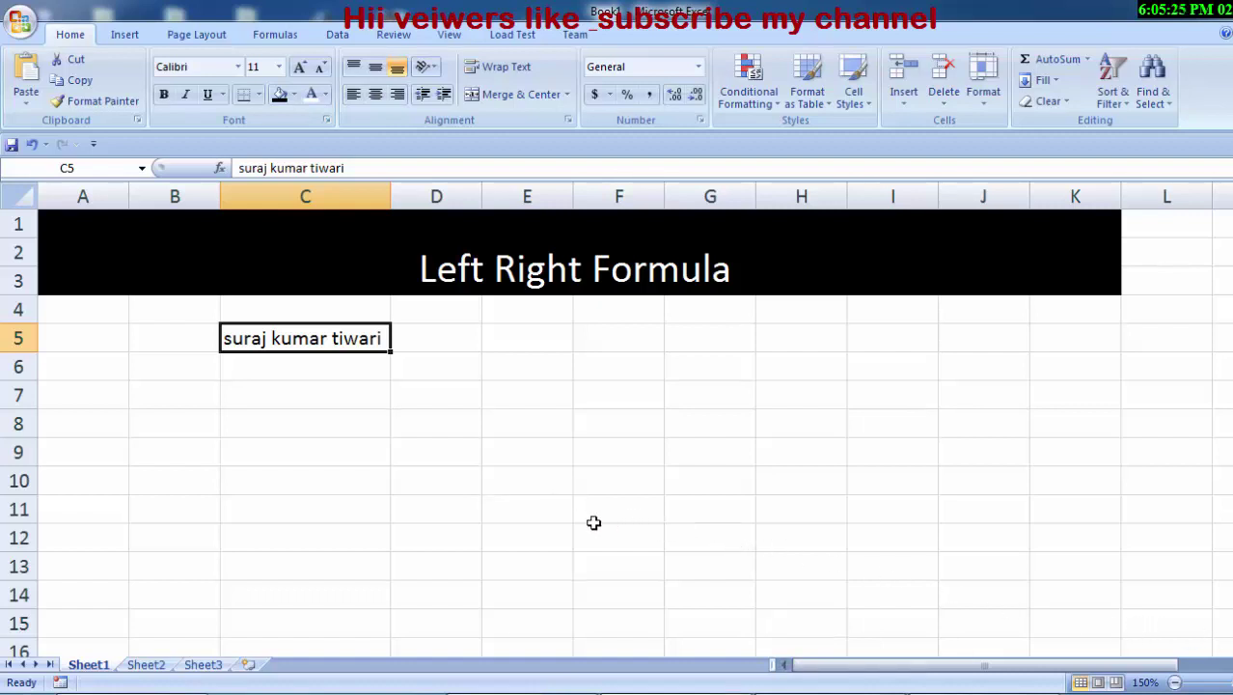
left_click(465, 341)
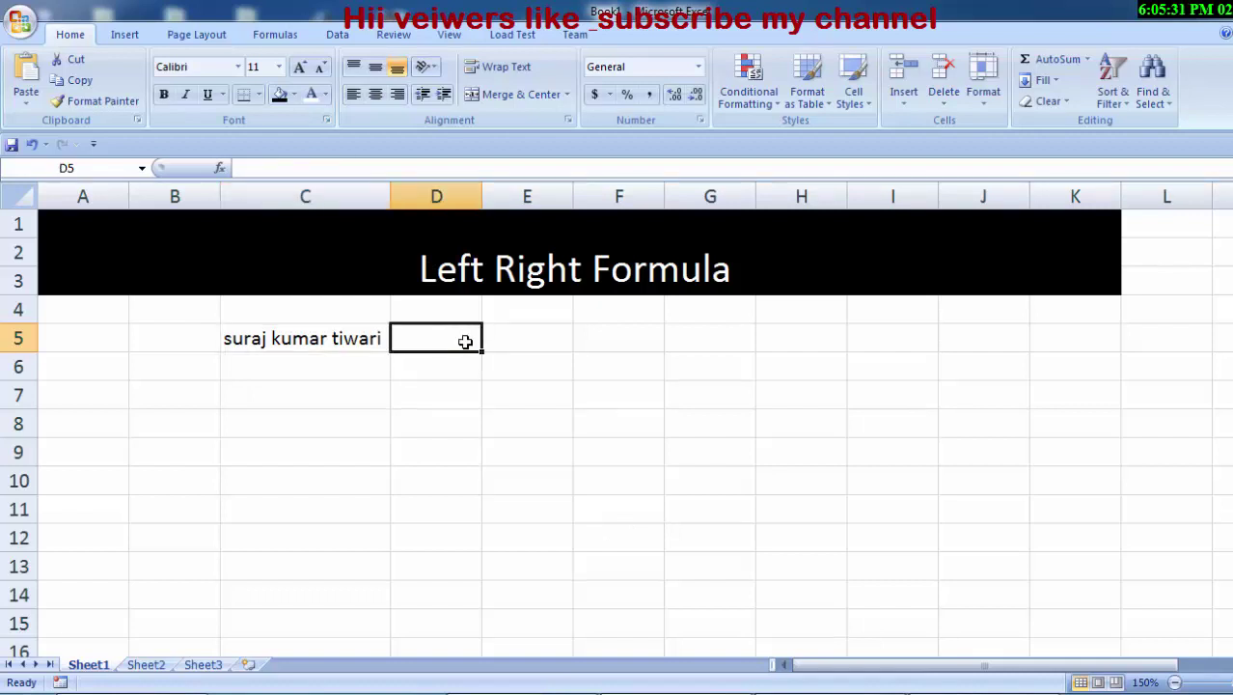
type("=")
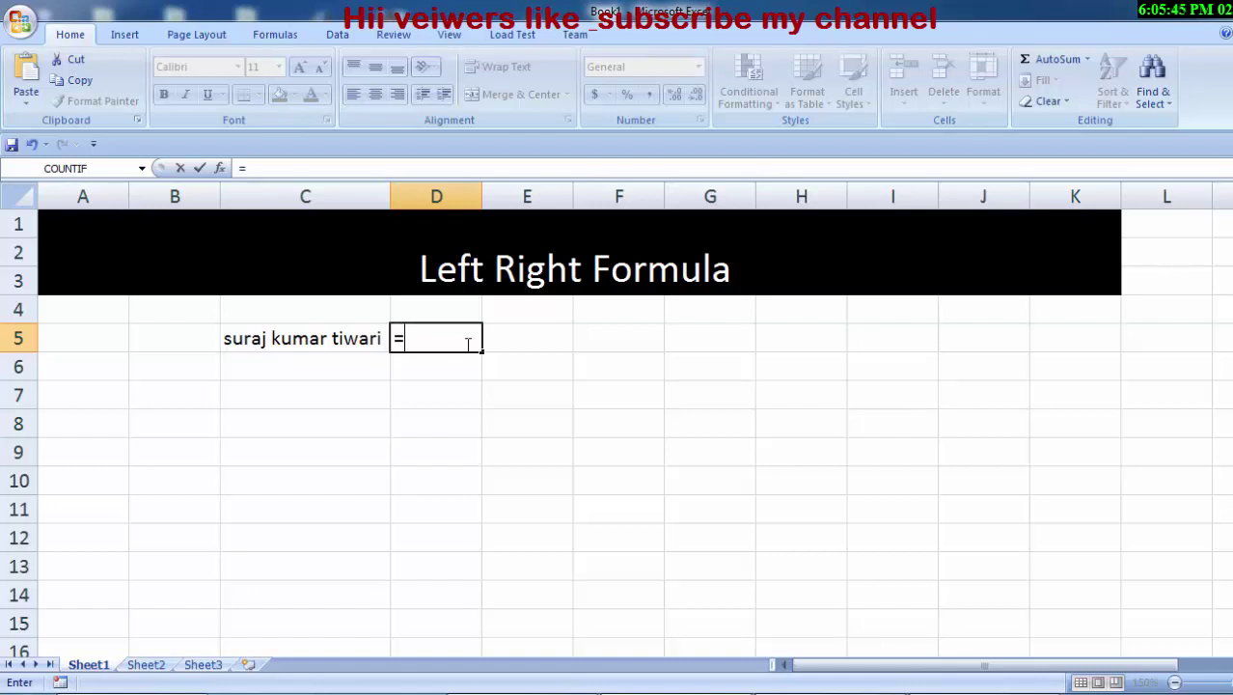
key("BackSpace")
Step: Enter the test values 8 and y in D5, clearing each one afterwards
type("8")
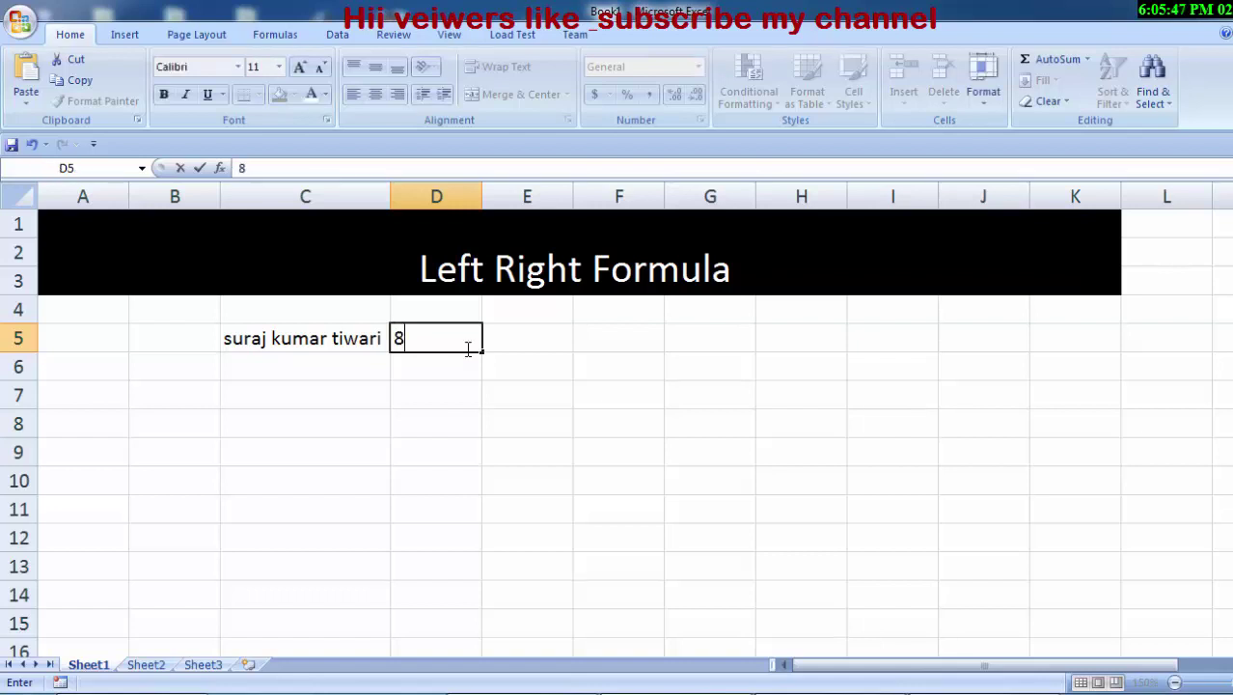
key("Return")
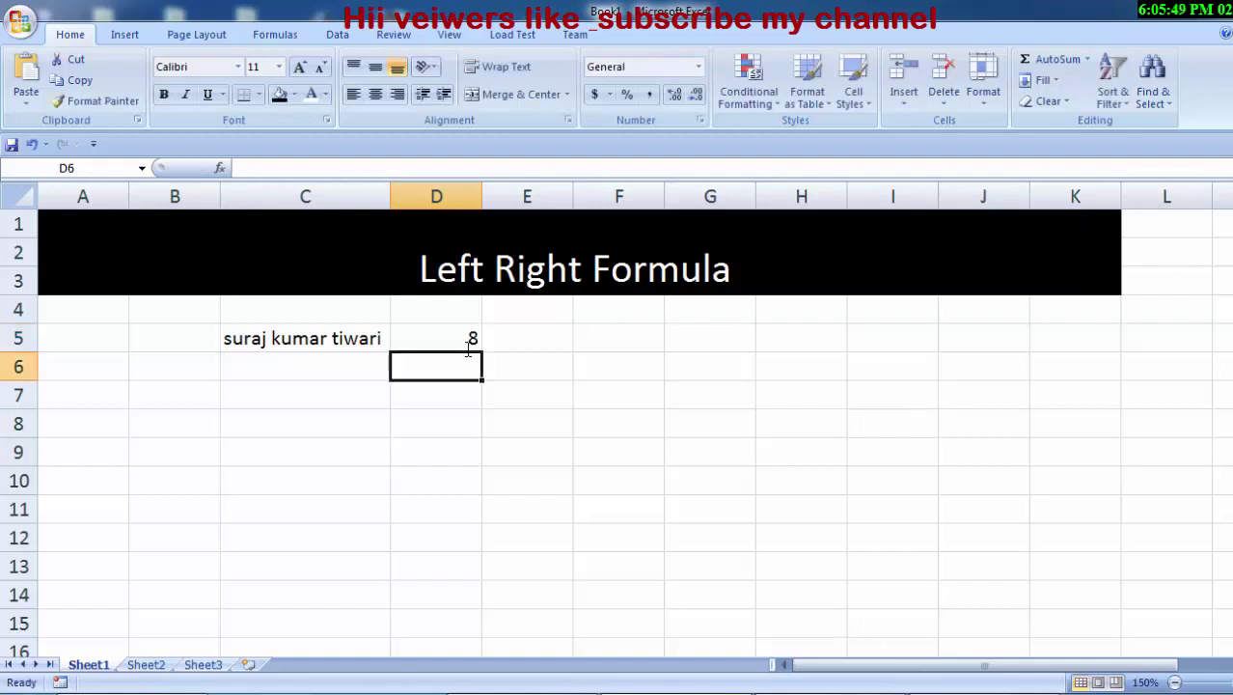
left_click(467, 337)
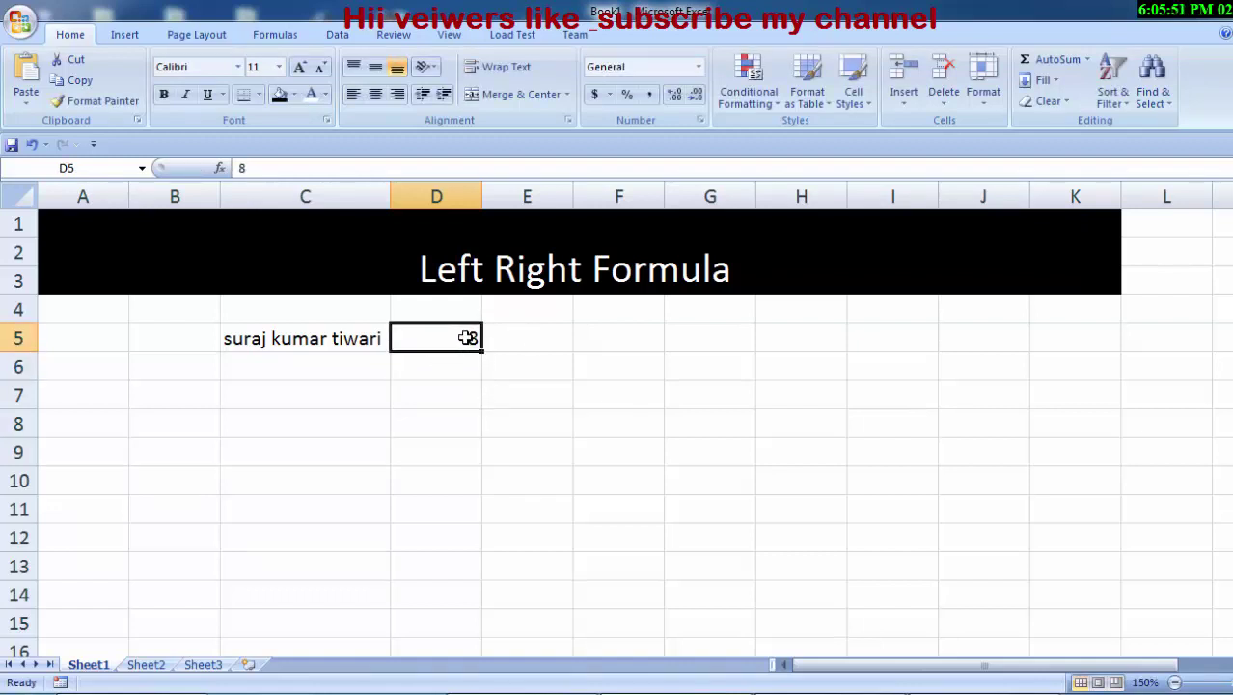
key("BackSpace")
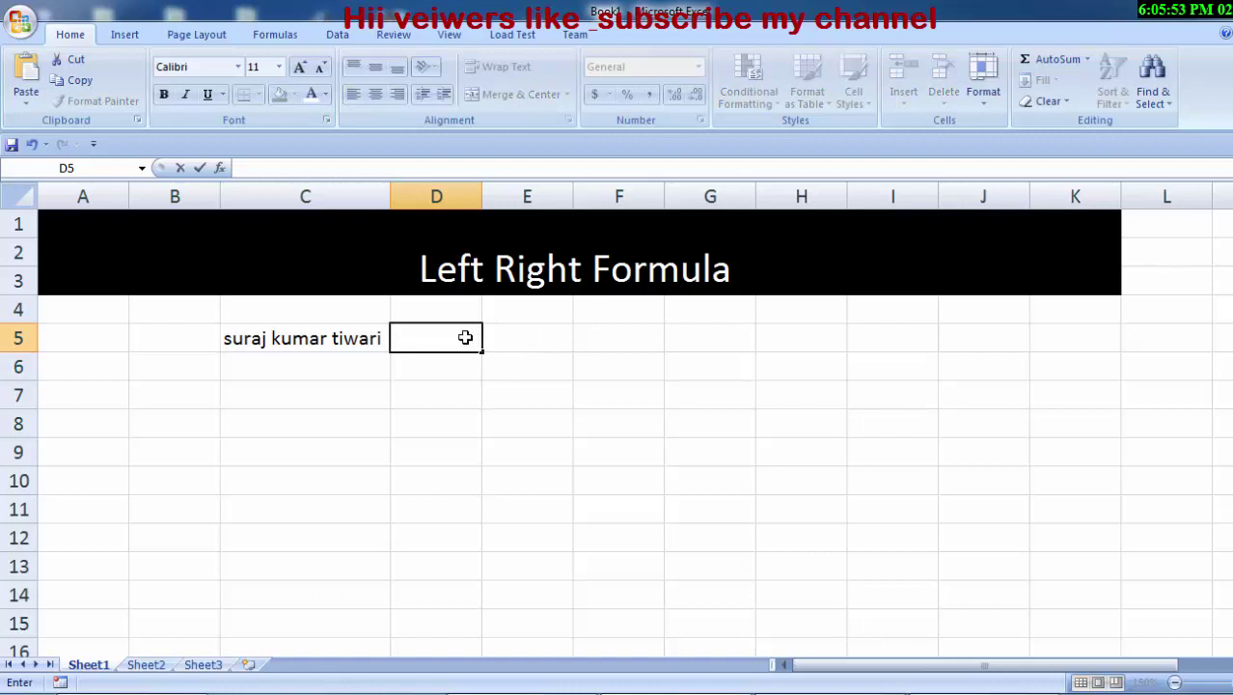
type("y")
key("Return")
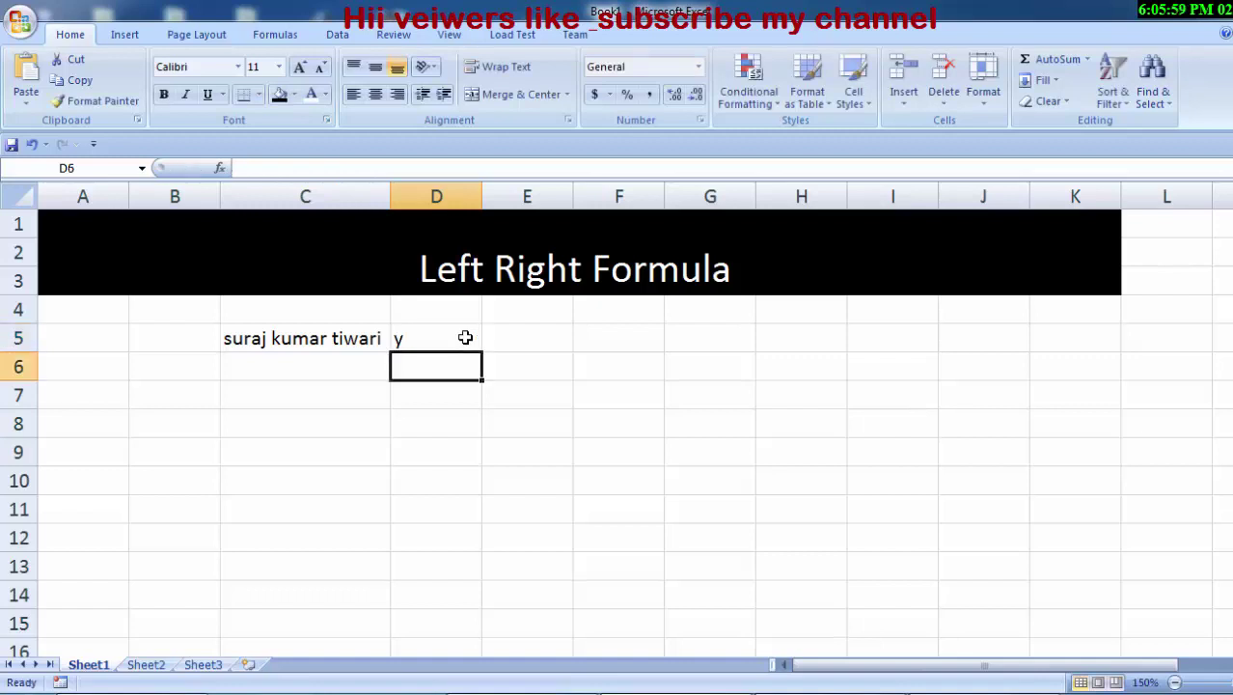
left_click(465, 338)
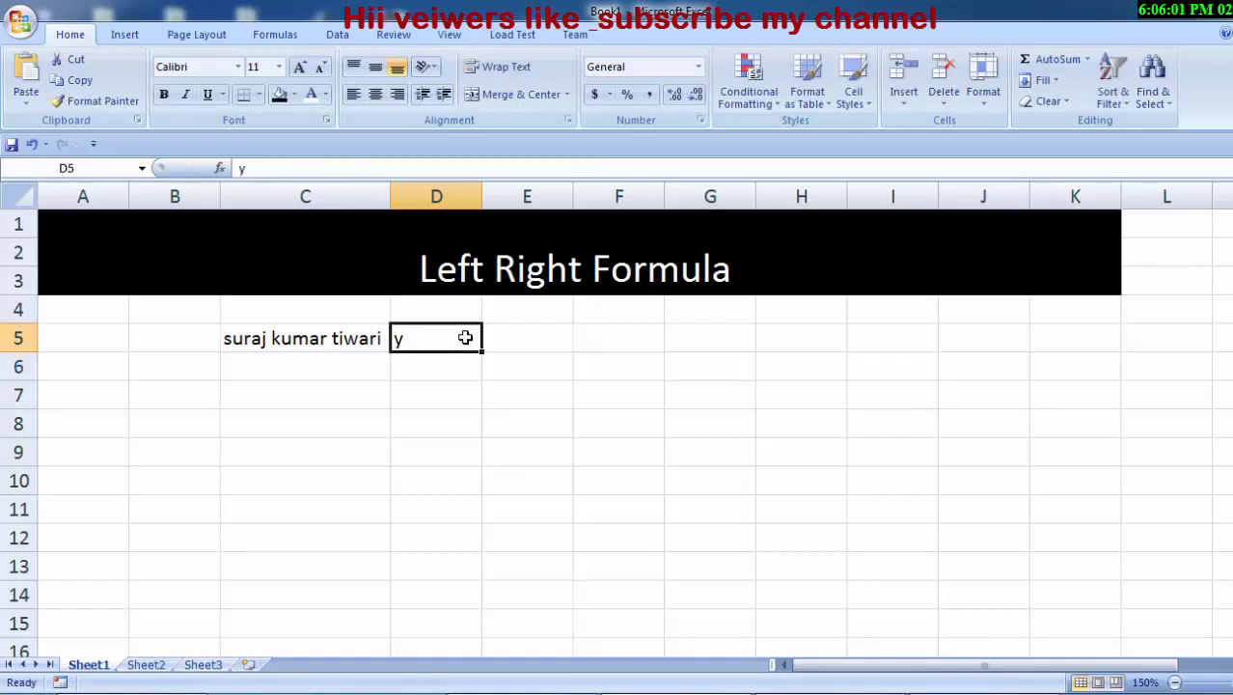
key("BackSpace")
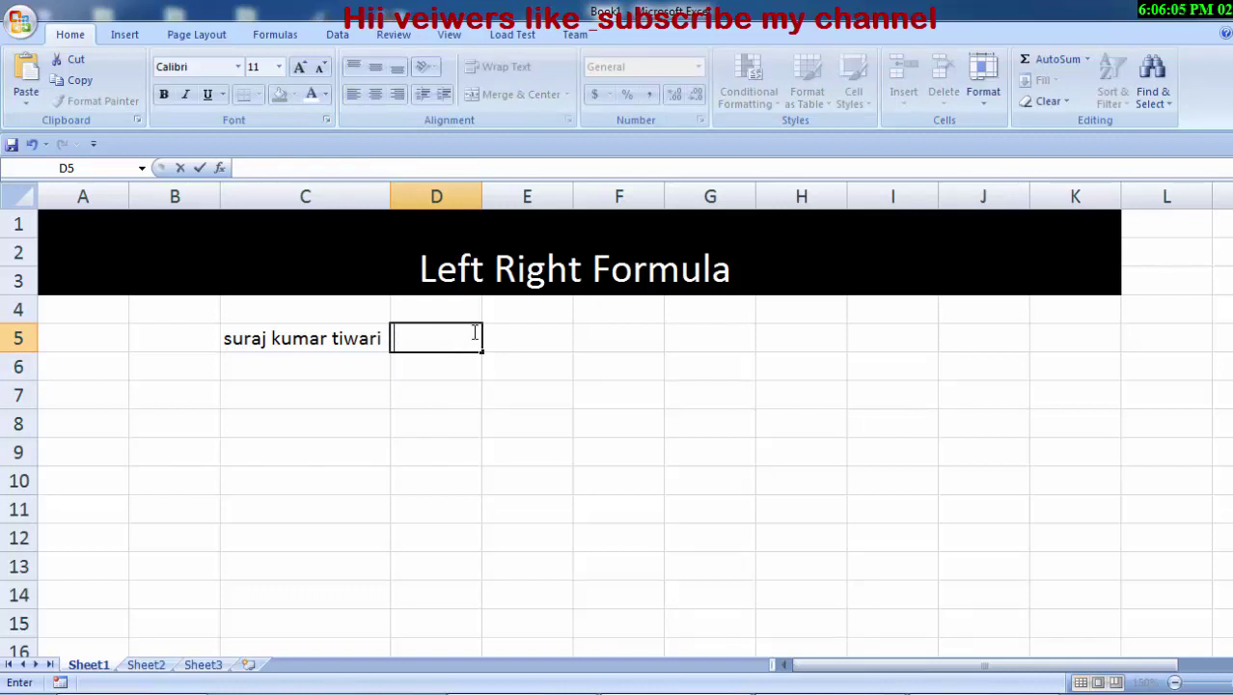
Step: Enter =LEFT(C5,4) in D5 so it returns 'sura'
type("=")
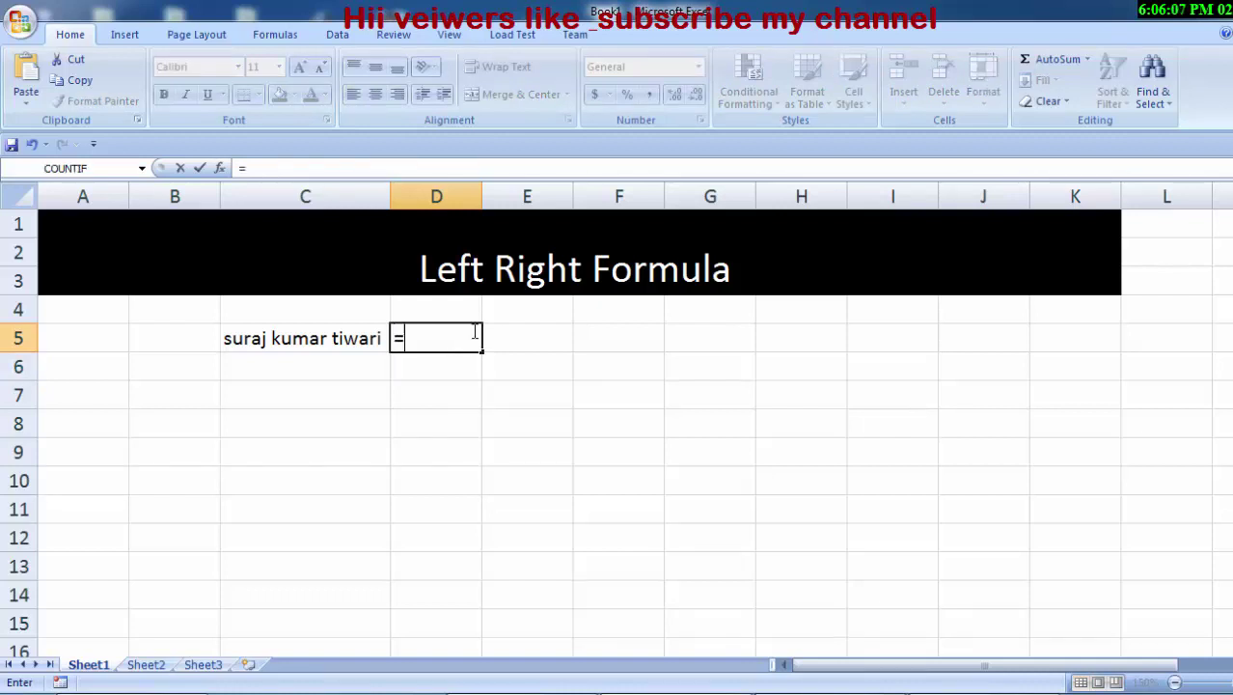
type("lef")
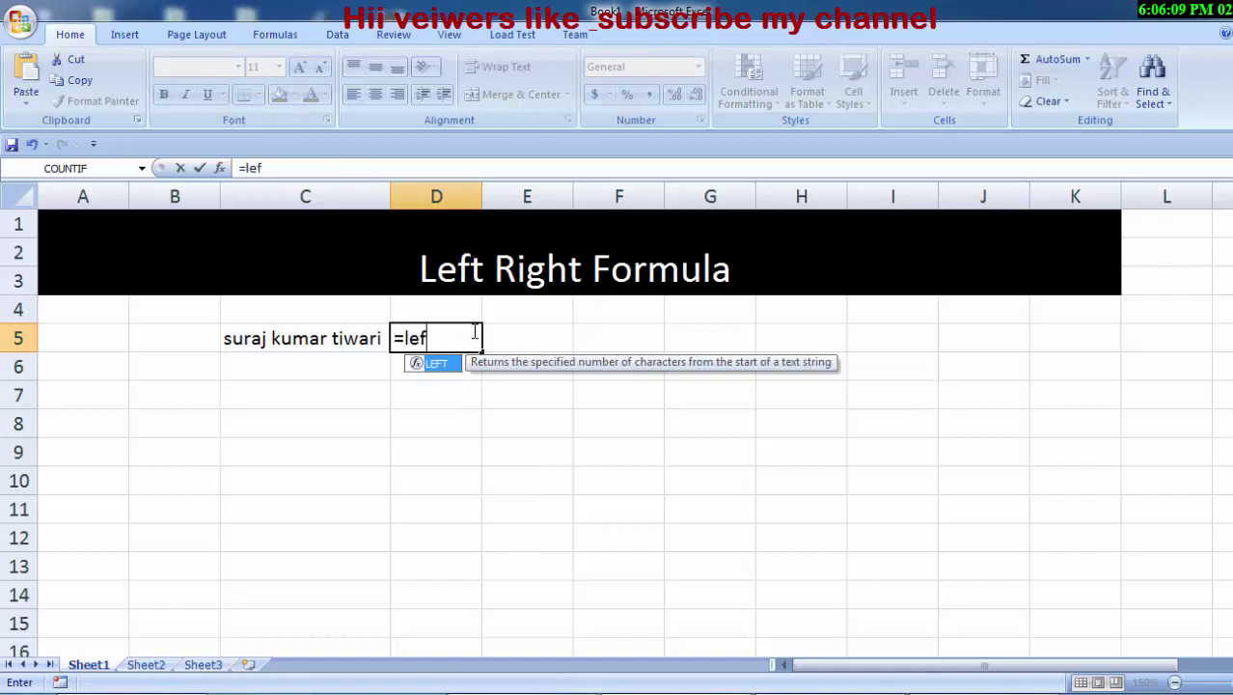
type("t")
key("Tab")
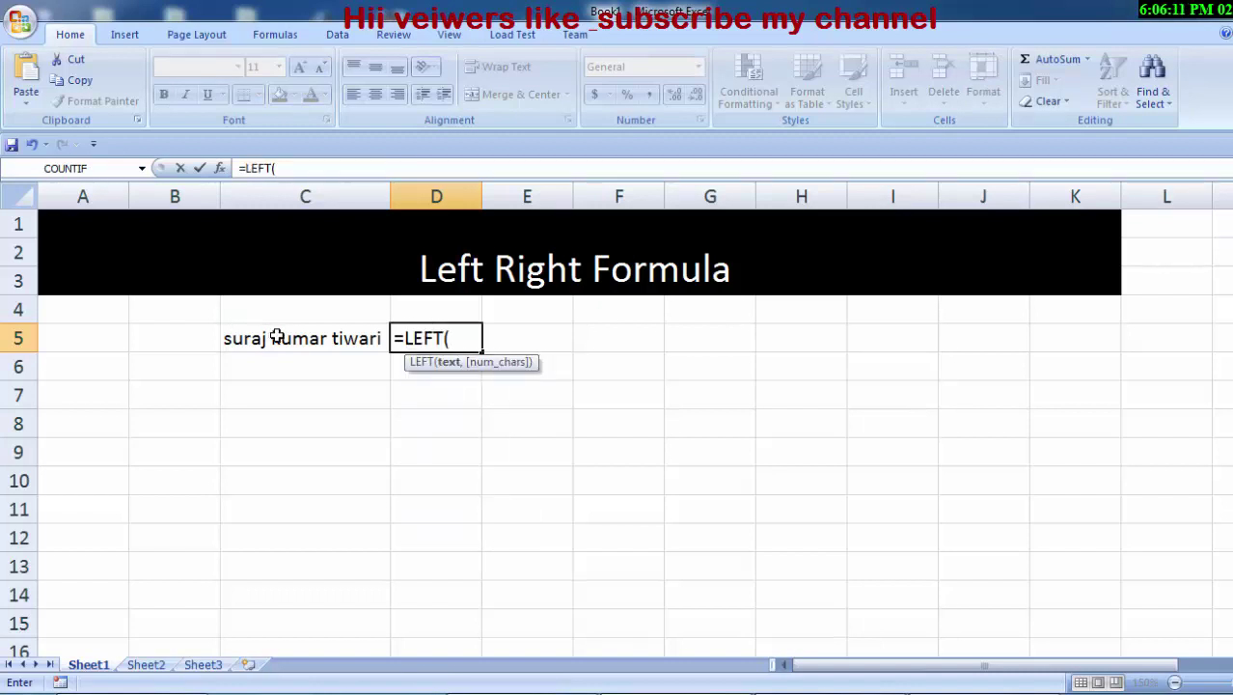
left_click(287, 335)
type(",")
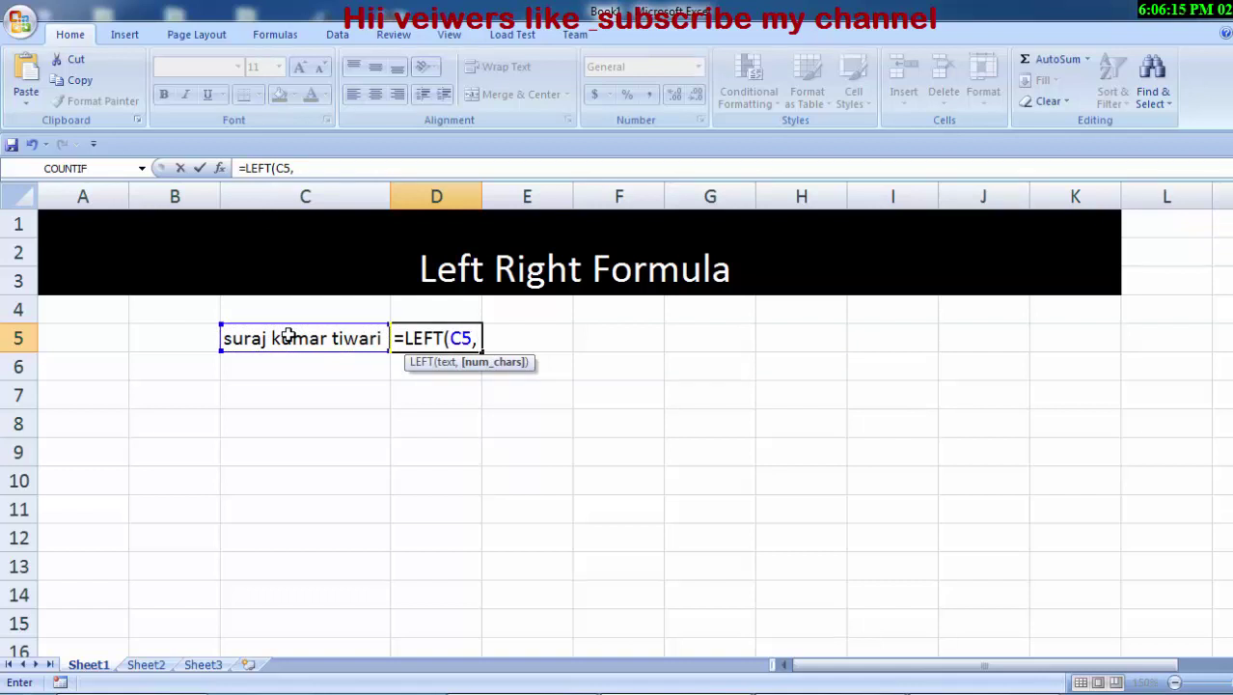
type("4")
key("Return")
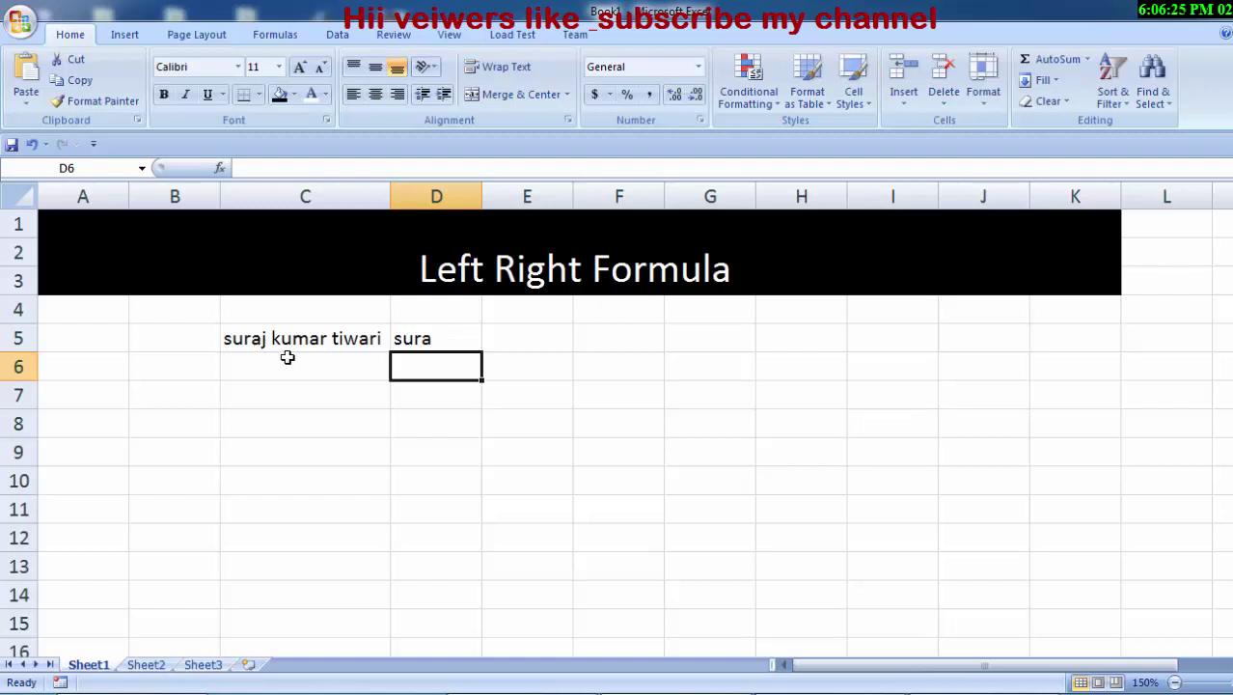
left_click(422, 342)
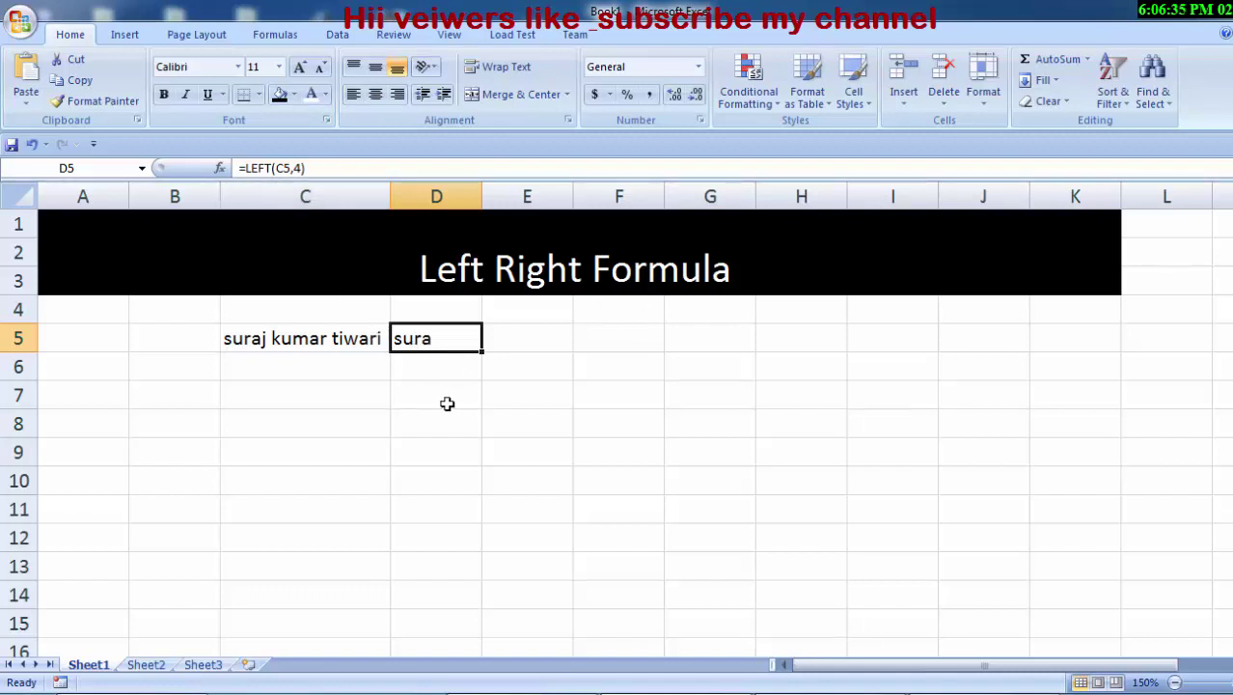
Step: Append &RIGHT(C5,4) to D5's formula so it shows 'surawari'
key("F2")
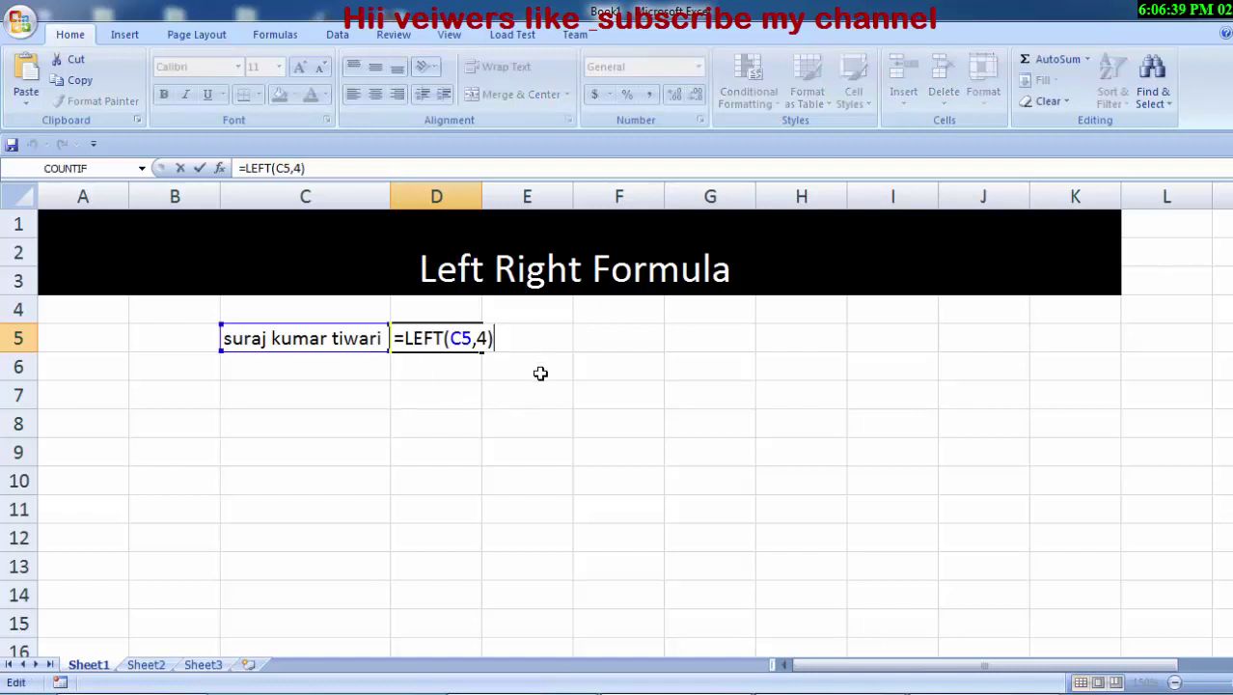
type("&")
type("ri")
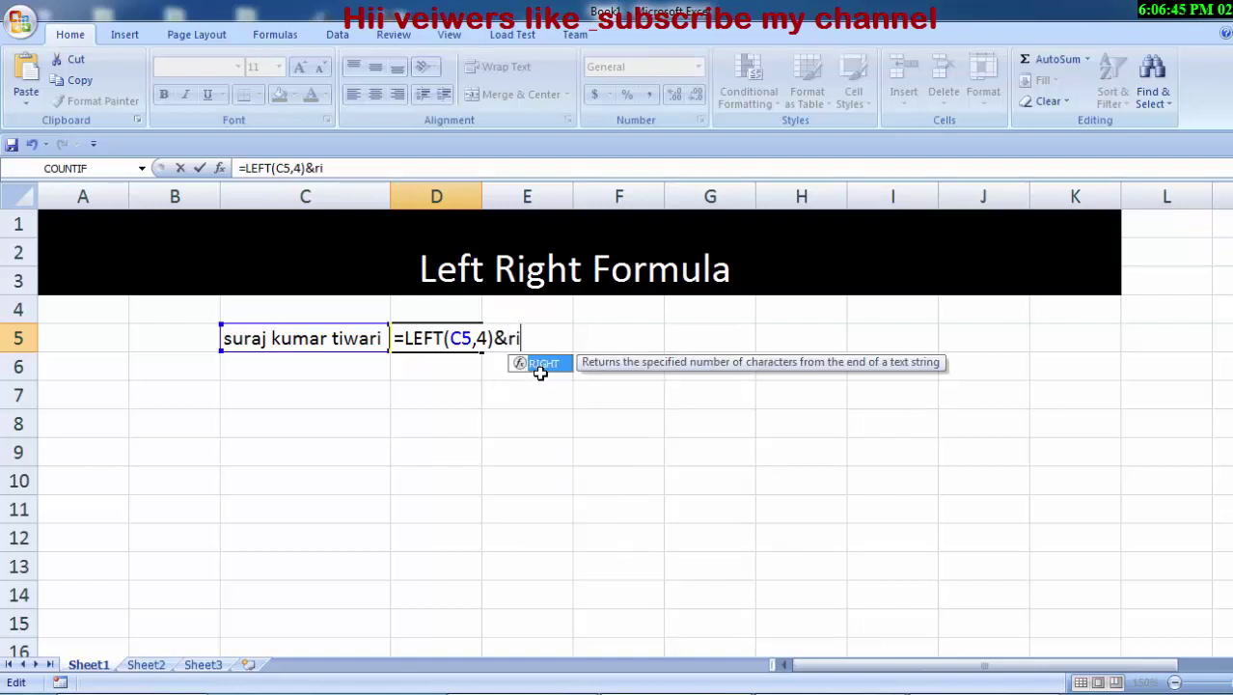
type("ght")
key("Tab")
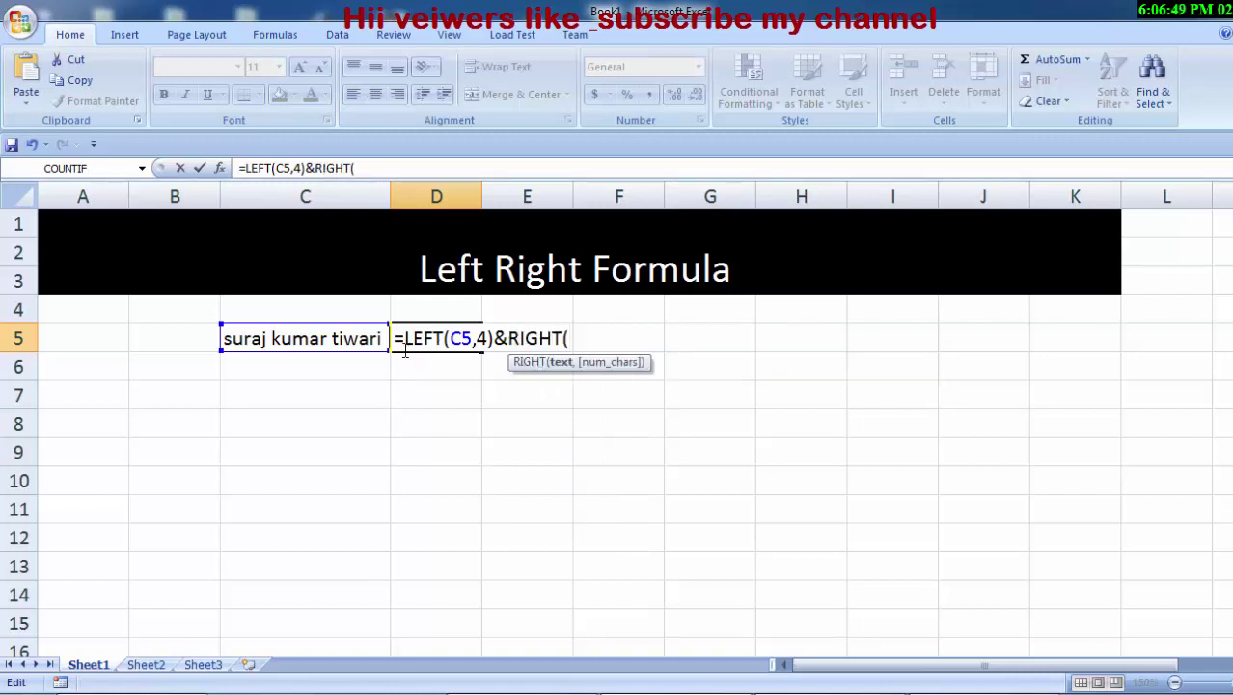
left_click(301, 335)
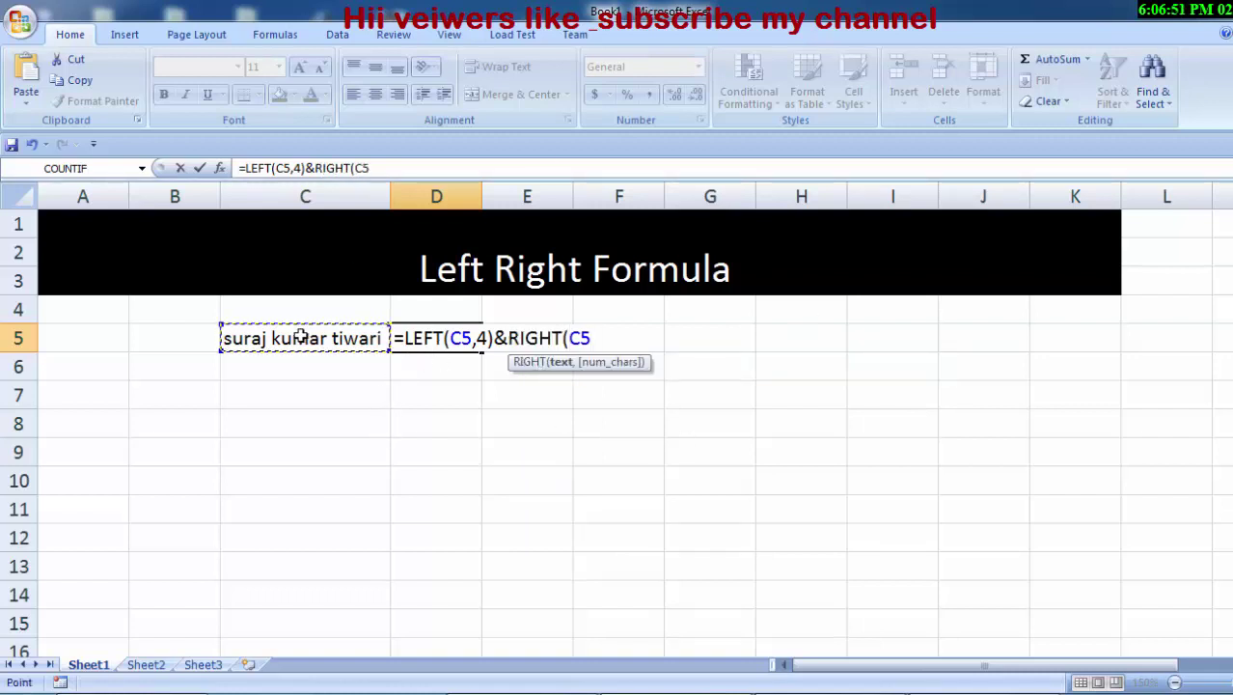
type(",")
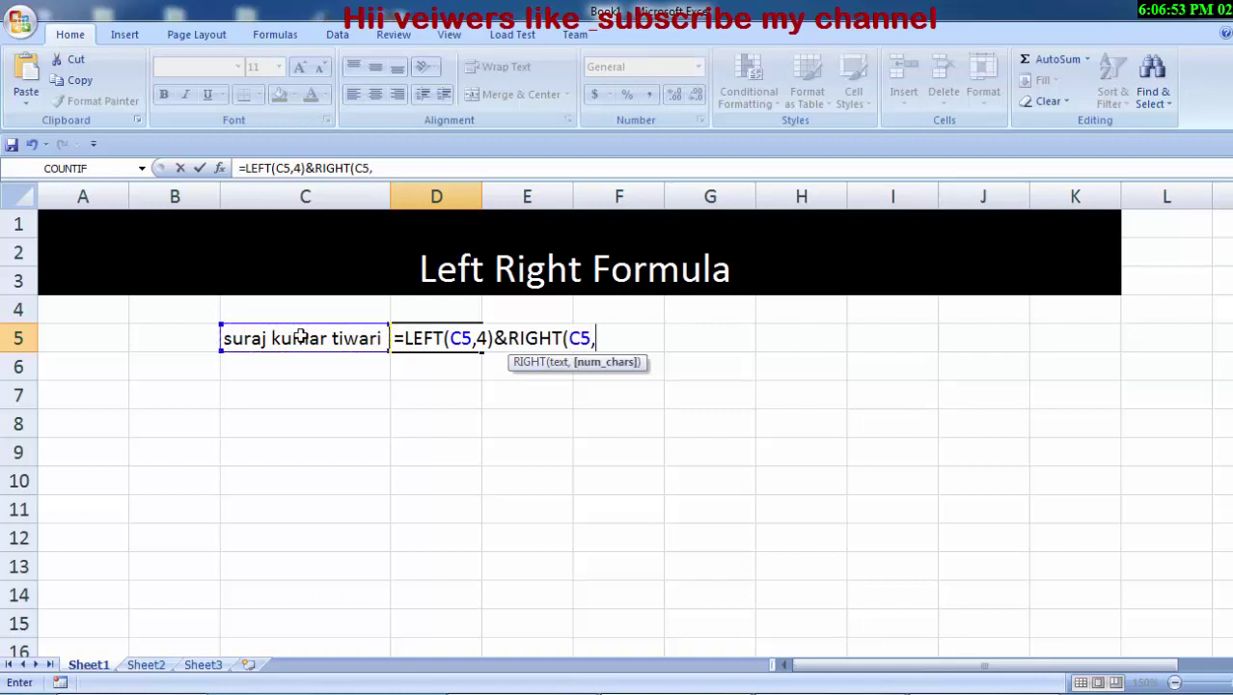
type("4")
type(")")
key("Return")
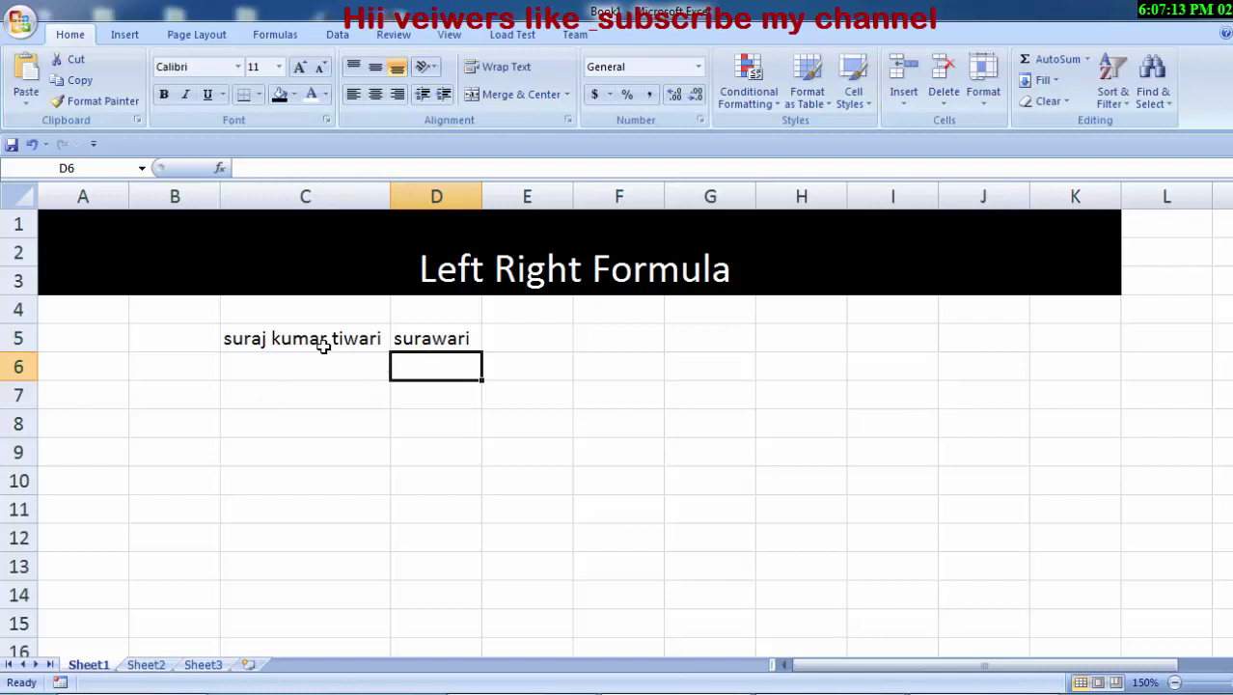
left_click(447, 346)
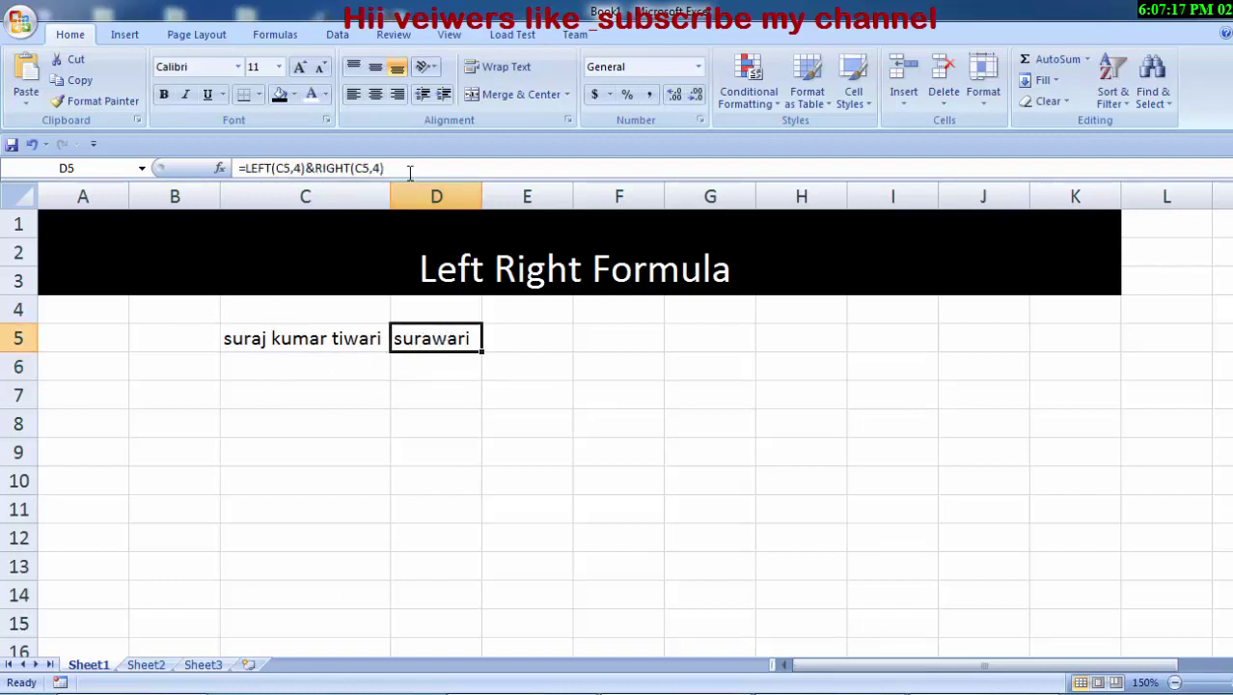
Step: Append &MID(C5,3,2) to D5's formula so it displays 'surawarira'
left_click(409, 171)
key("End")
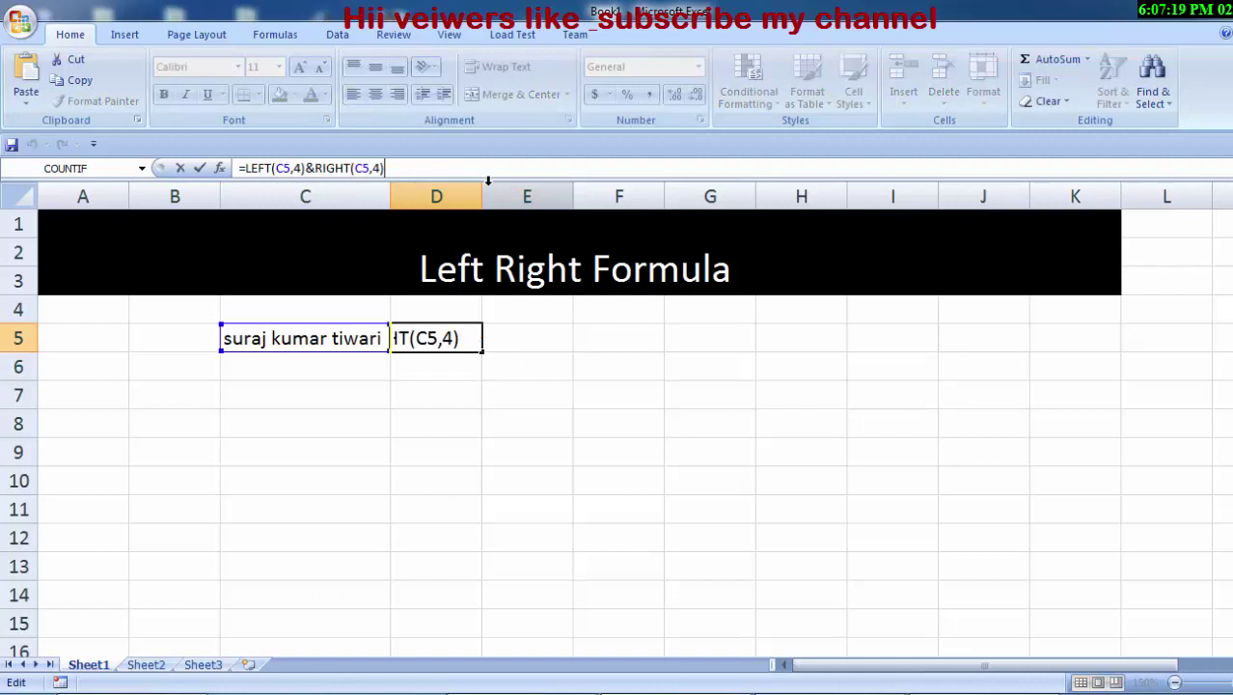
type("&")
type("mid")
key("Tab")
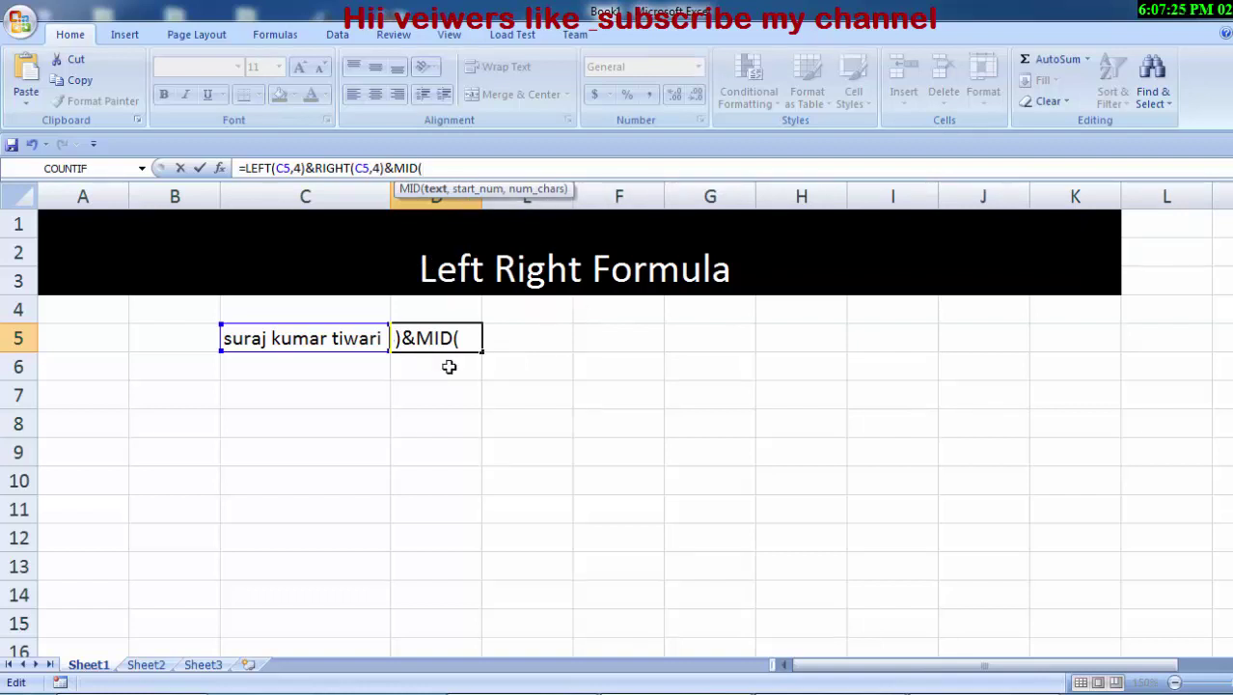
left_click(319, 338)
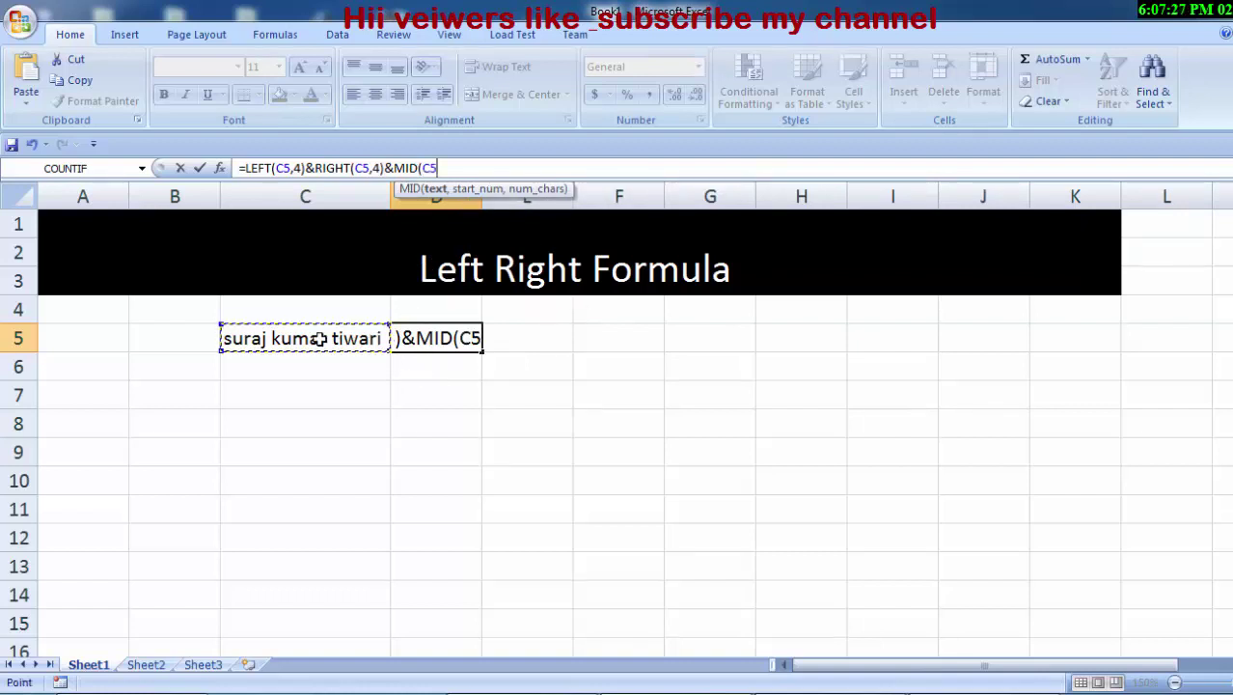
type(",")
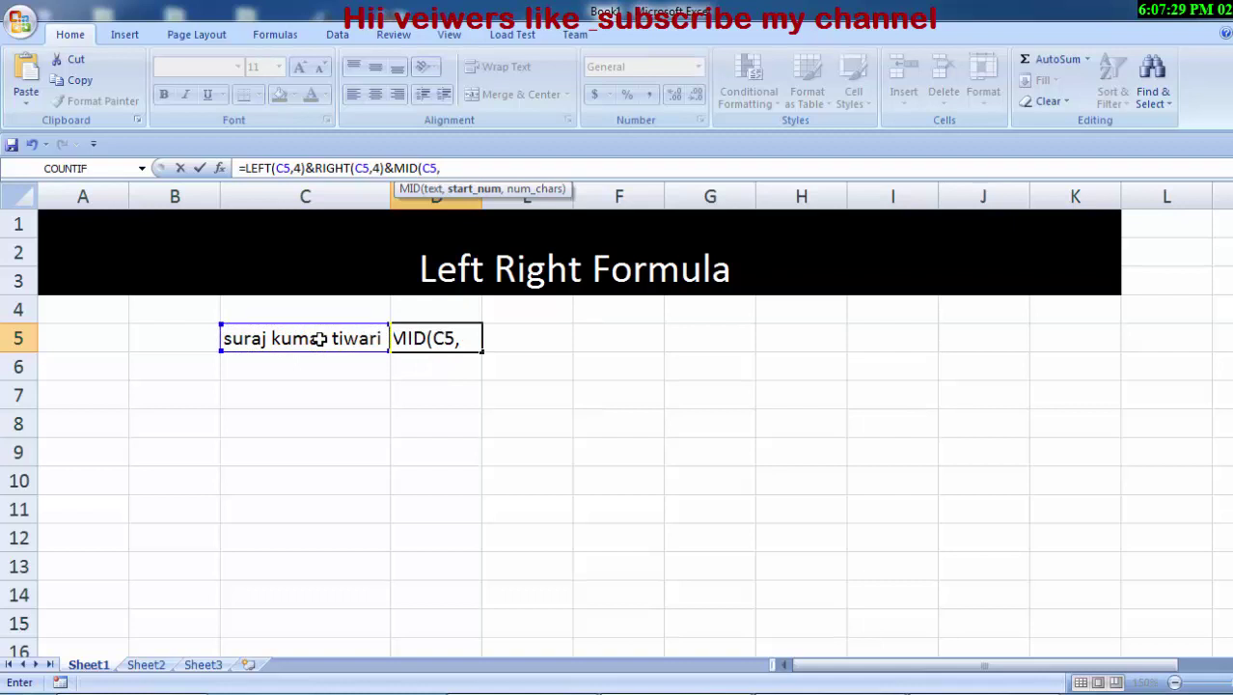
type("3")
type(",2")
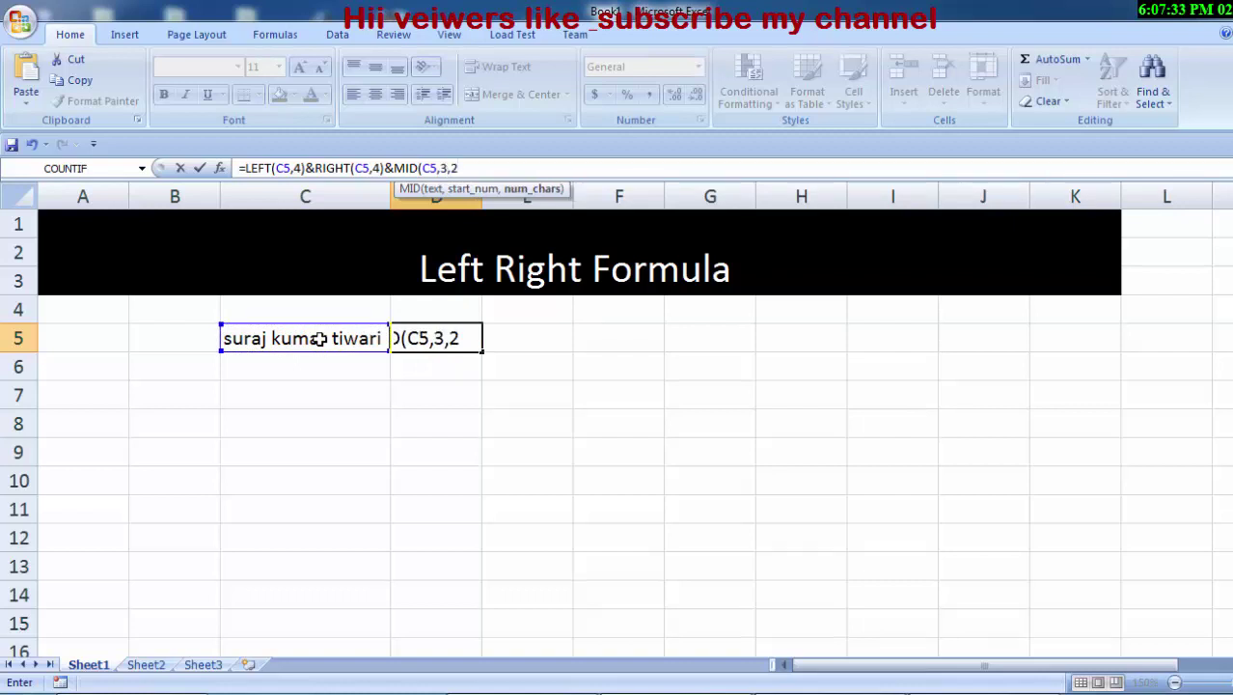
type(")")
key("Return")
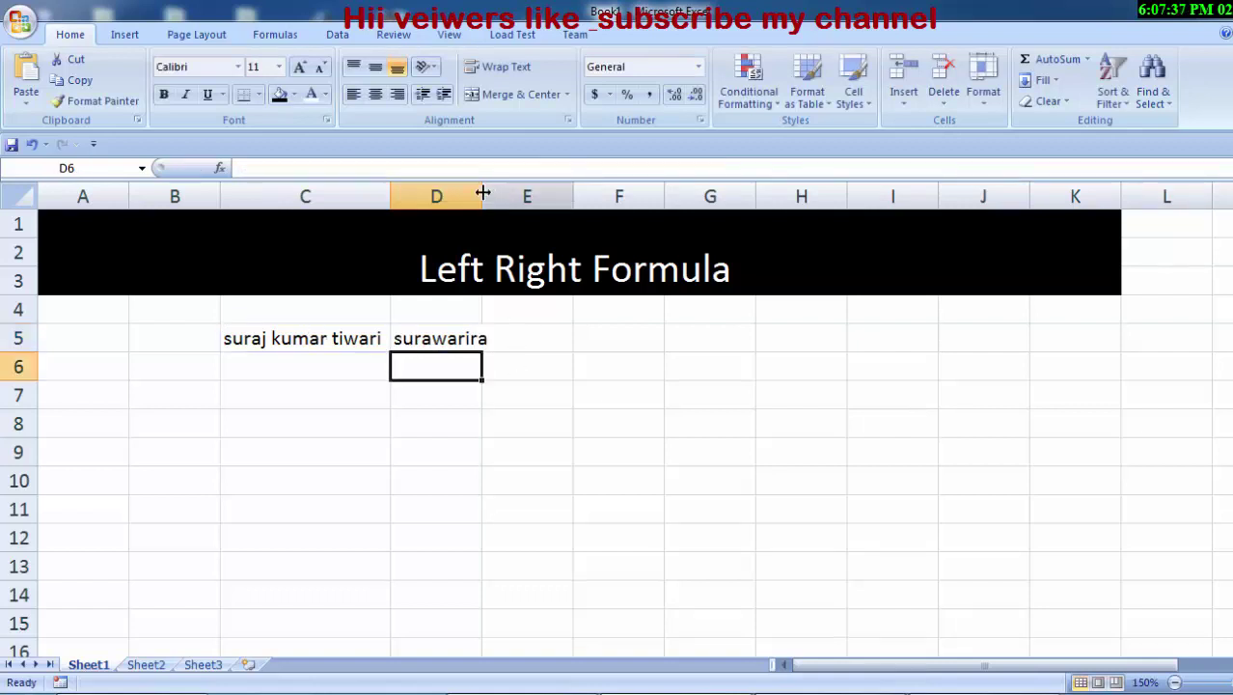
Step: Widen column D so 'surawarira' fits, then reselect D5
left_click_drag(478, 196, 557, 270)
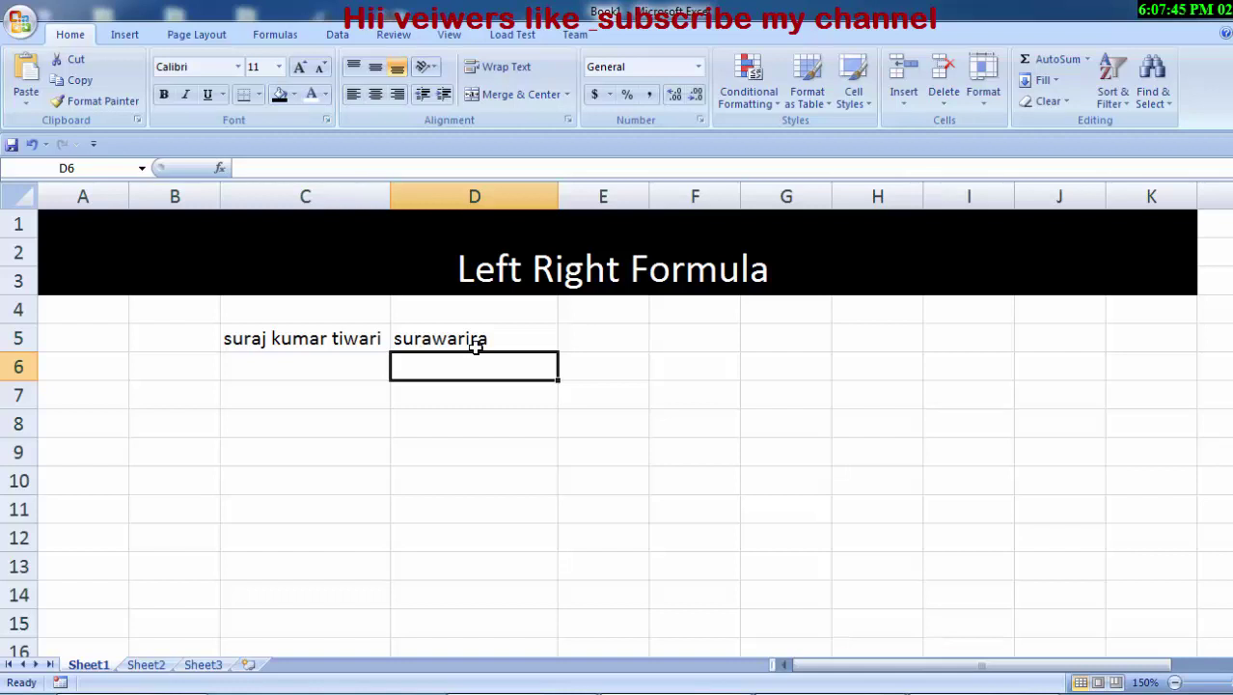
left_click(466, 338)
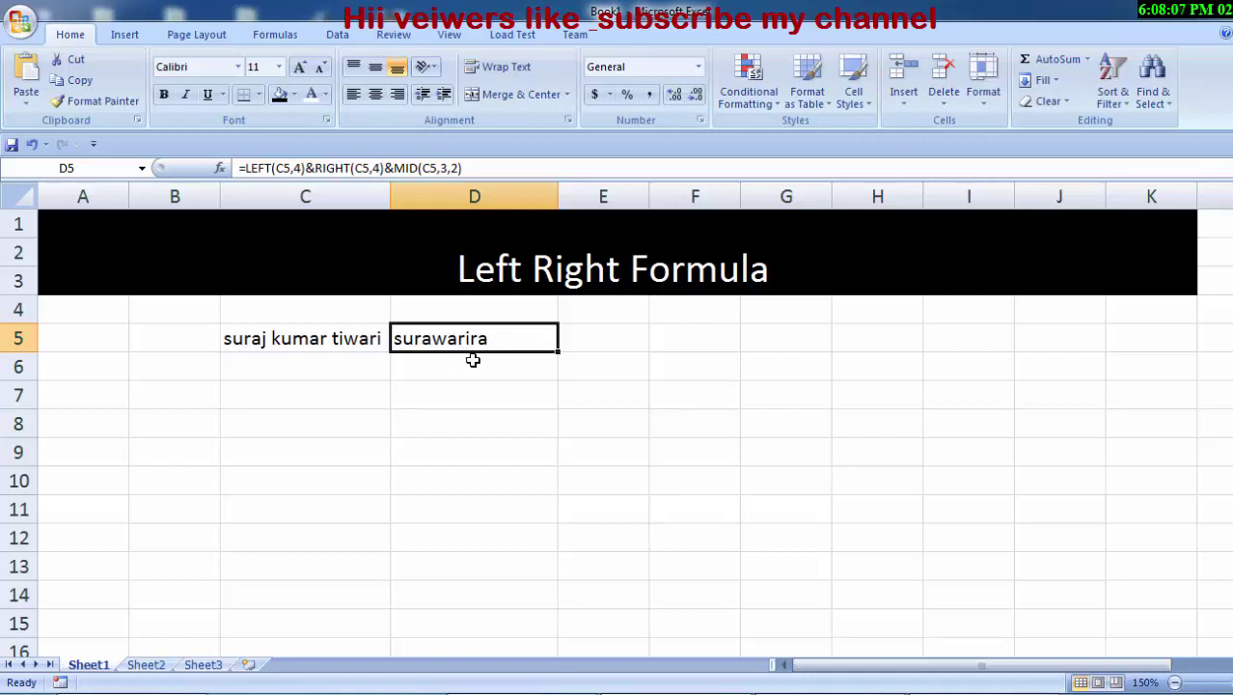
Step: Append &LEN(C5) to D5's formula, accepting the parenthesis fix, so it shows 'surawarira18'
left_click(485, 169)
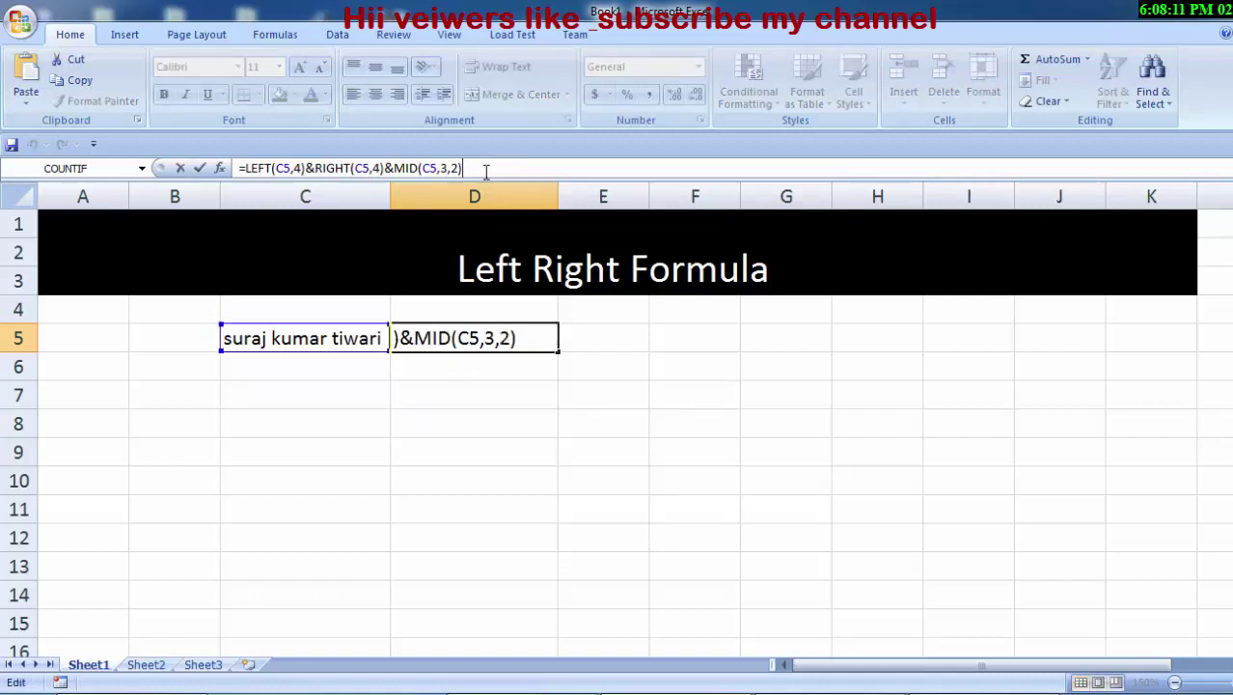
type("&l")
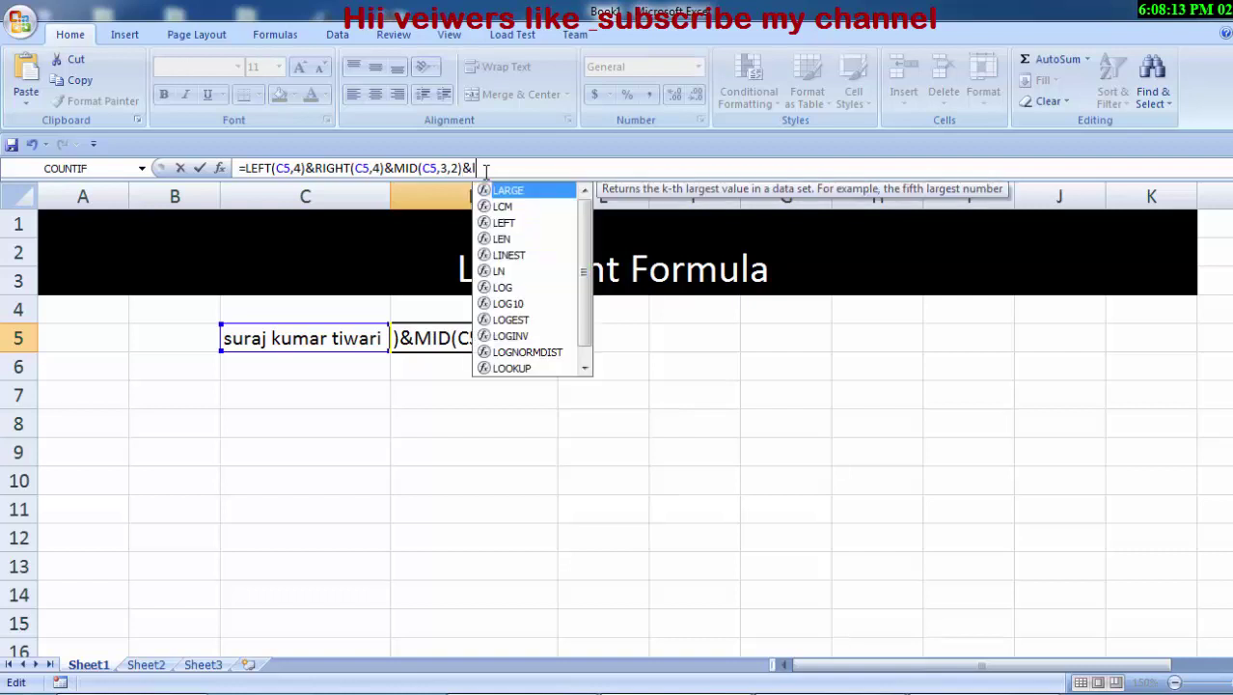
type("en(")
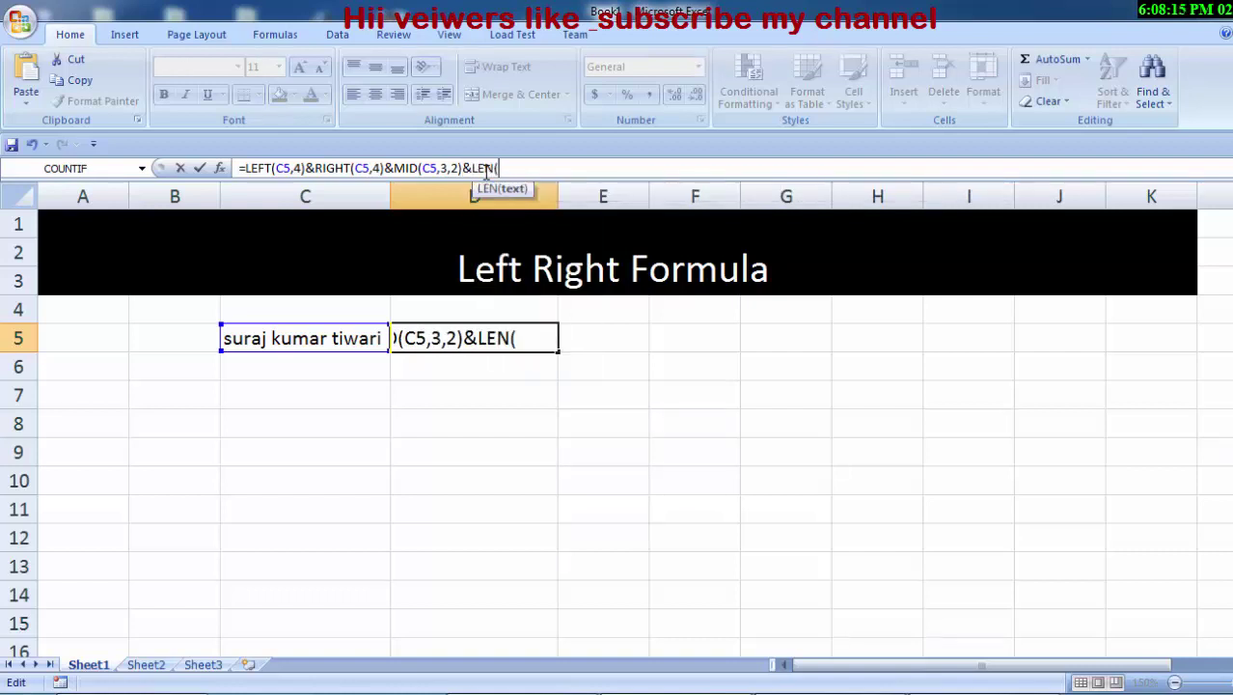
left_click(299, 330)
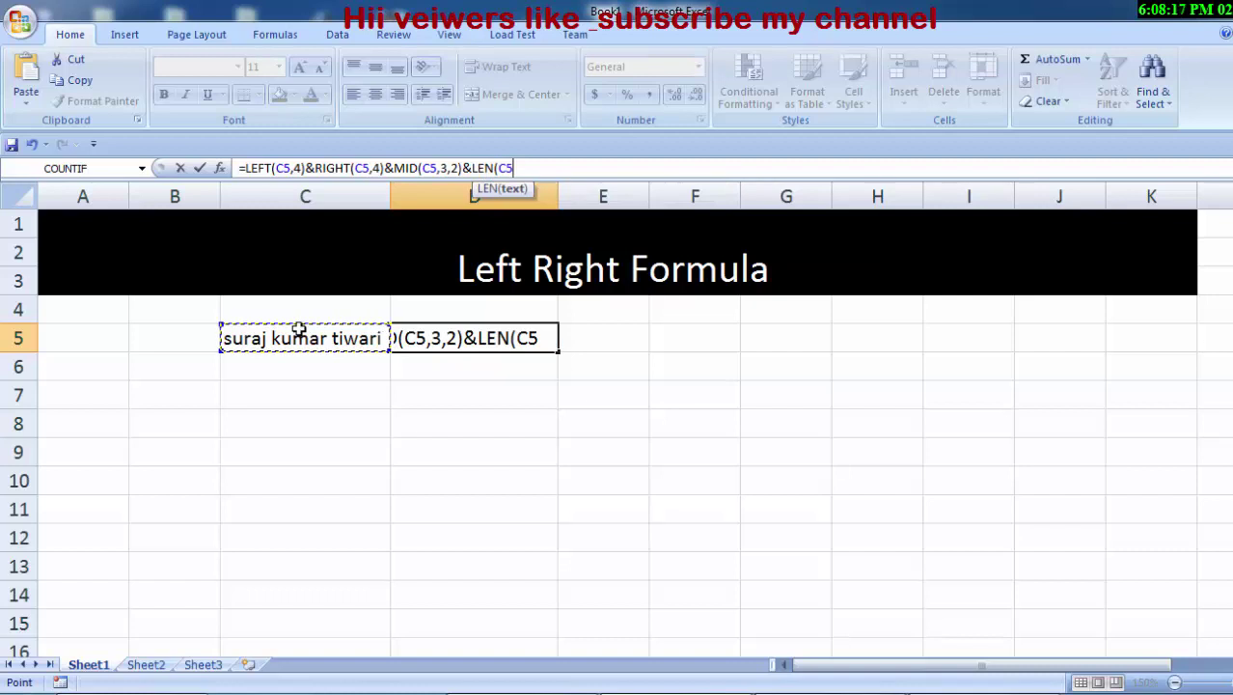
key("Return")
key("Return")
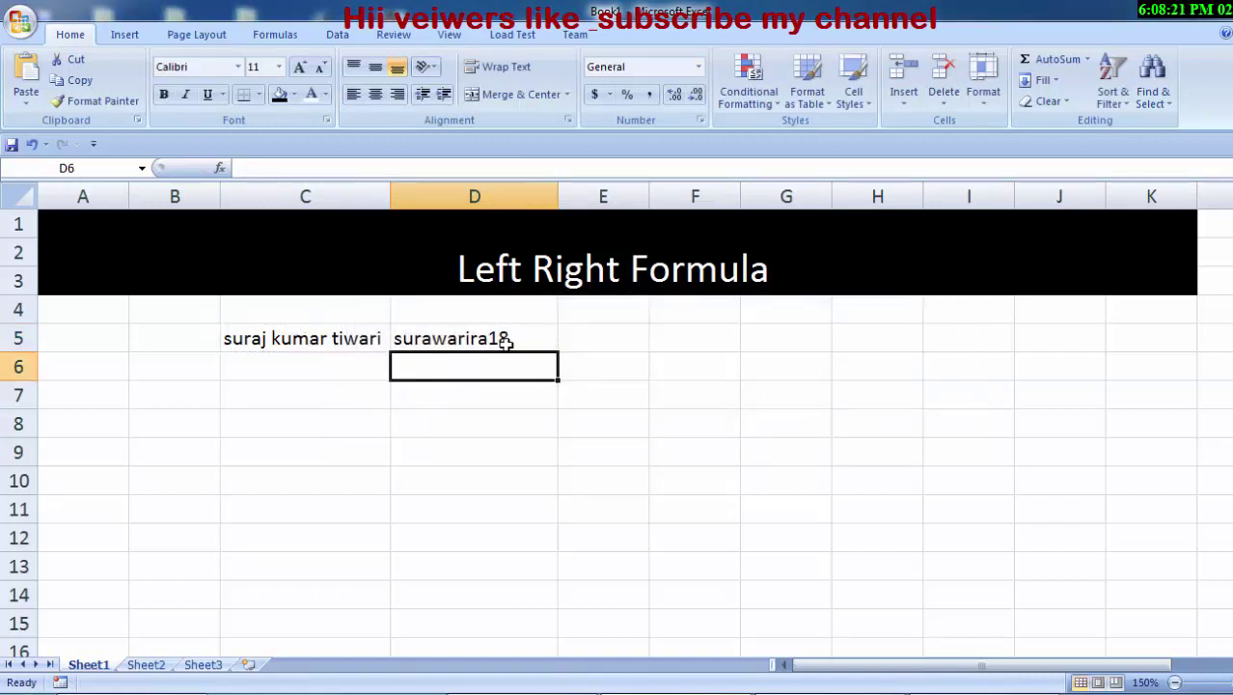
left_click(504, 335)
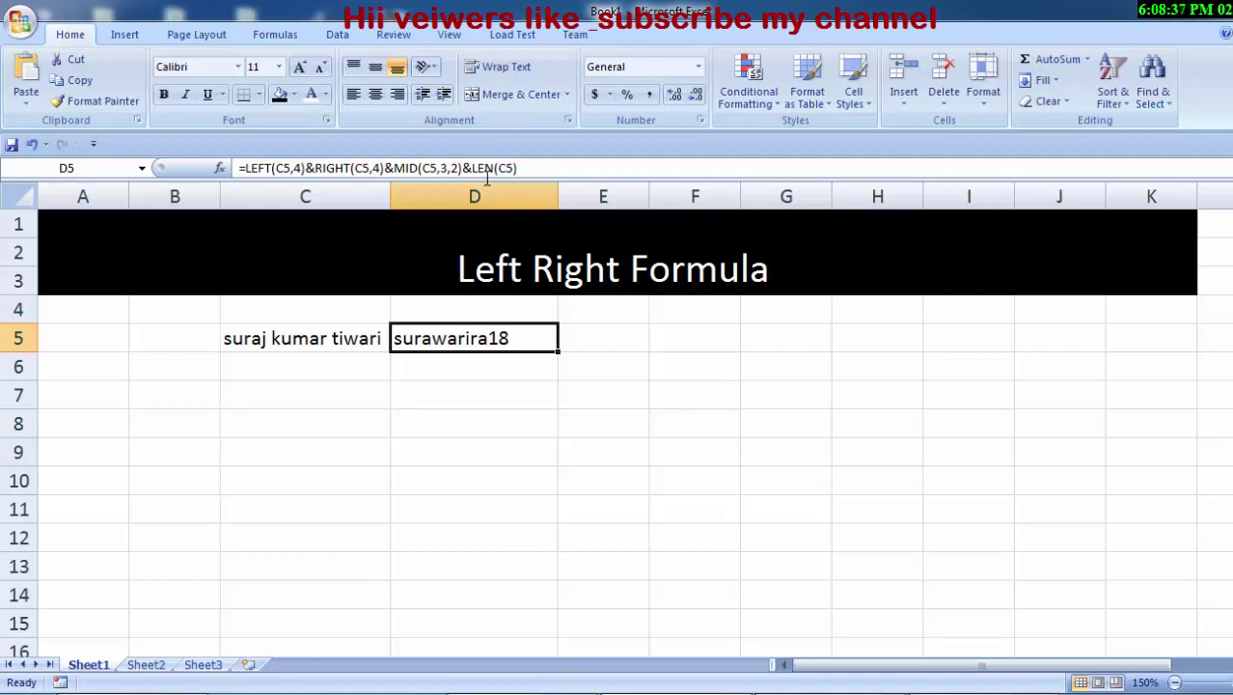
left_click(962, 691)
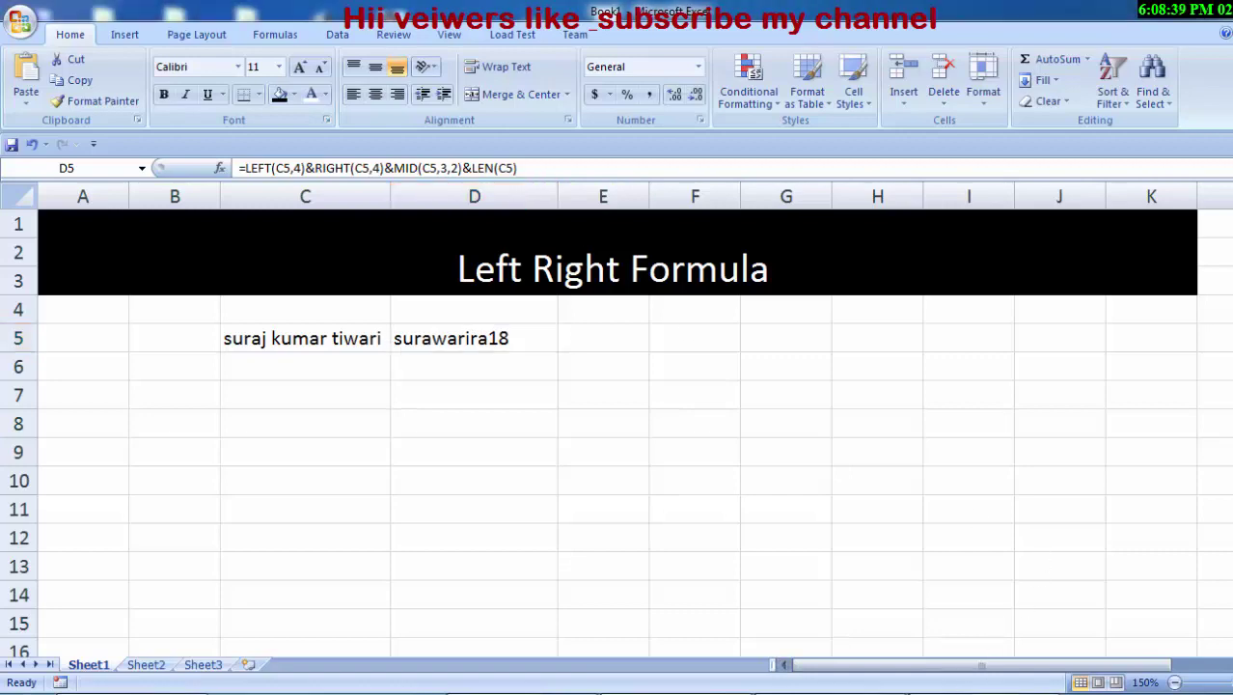